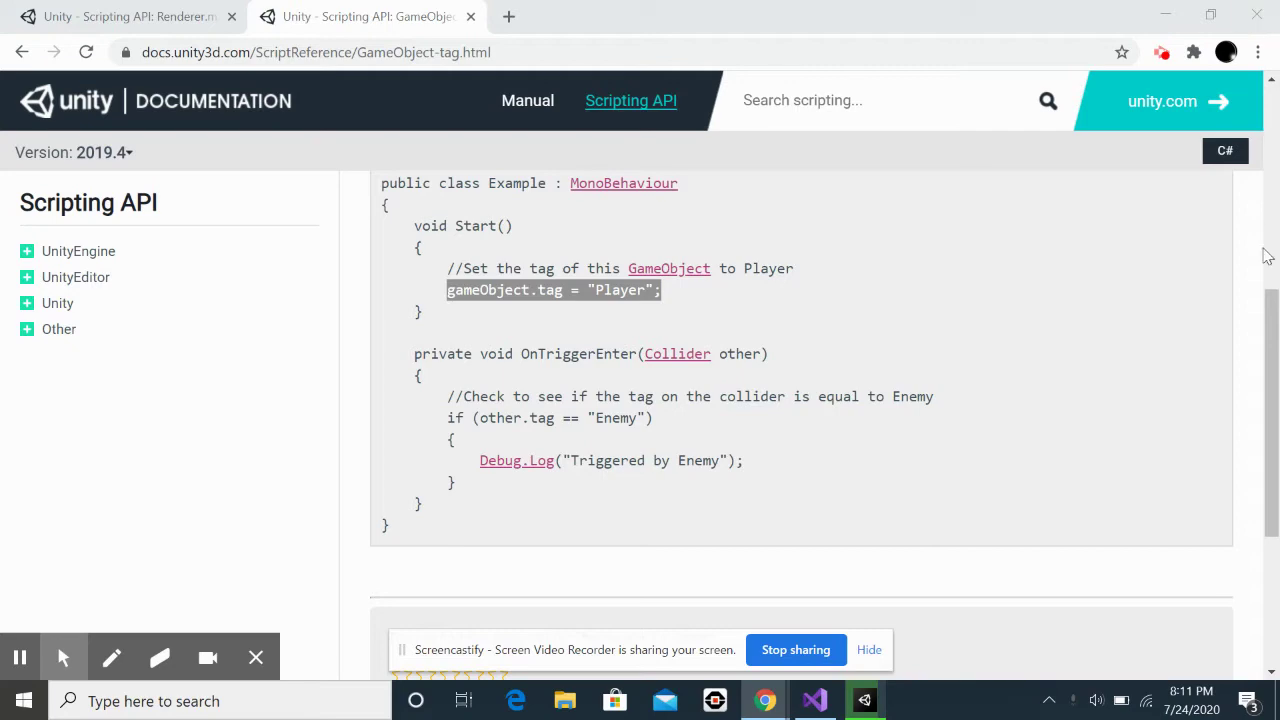
mouse_move(1276, 312)
left_mouse_down()
mouse_move(1276, 280)
mouse_move(1276, 314)
mouse_move(1240, 313)
left_mouse_up()
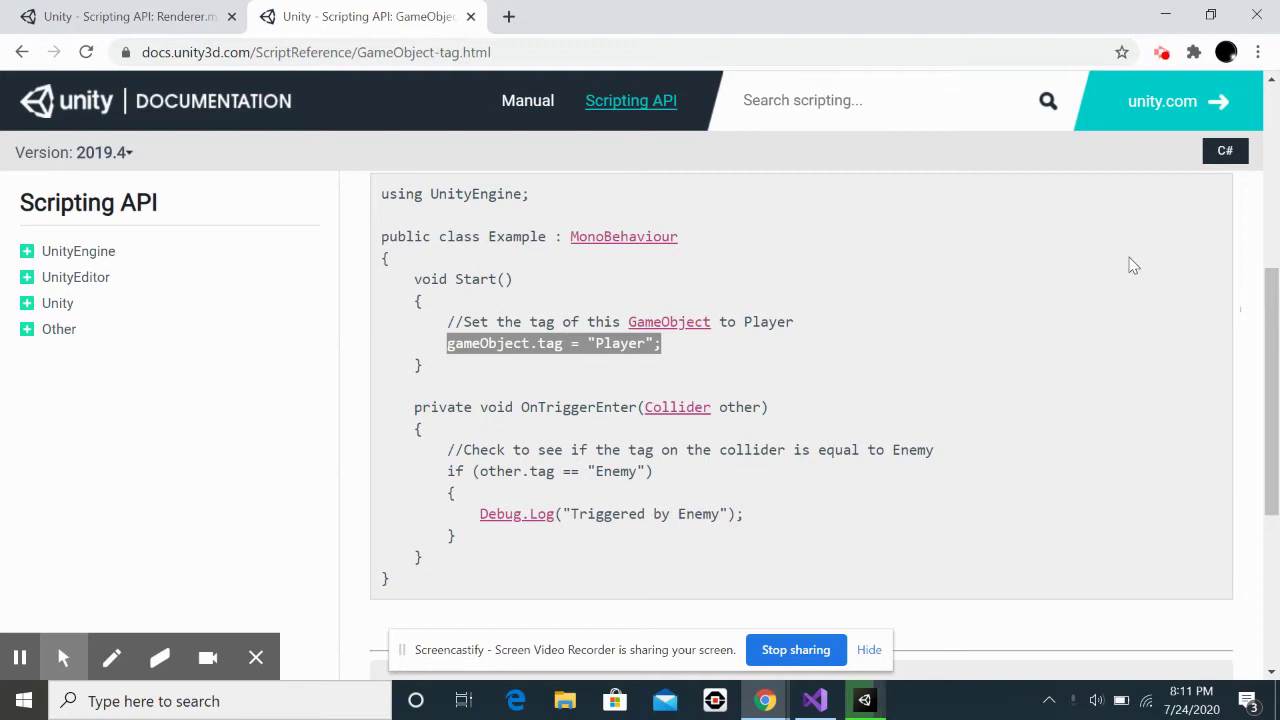
left_click_drag(1268, 307, 1274, 308)
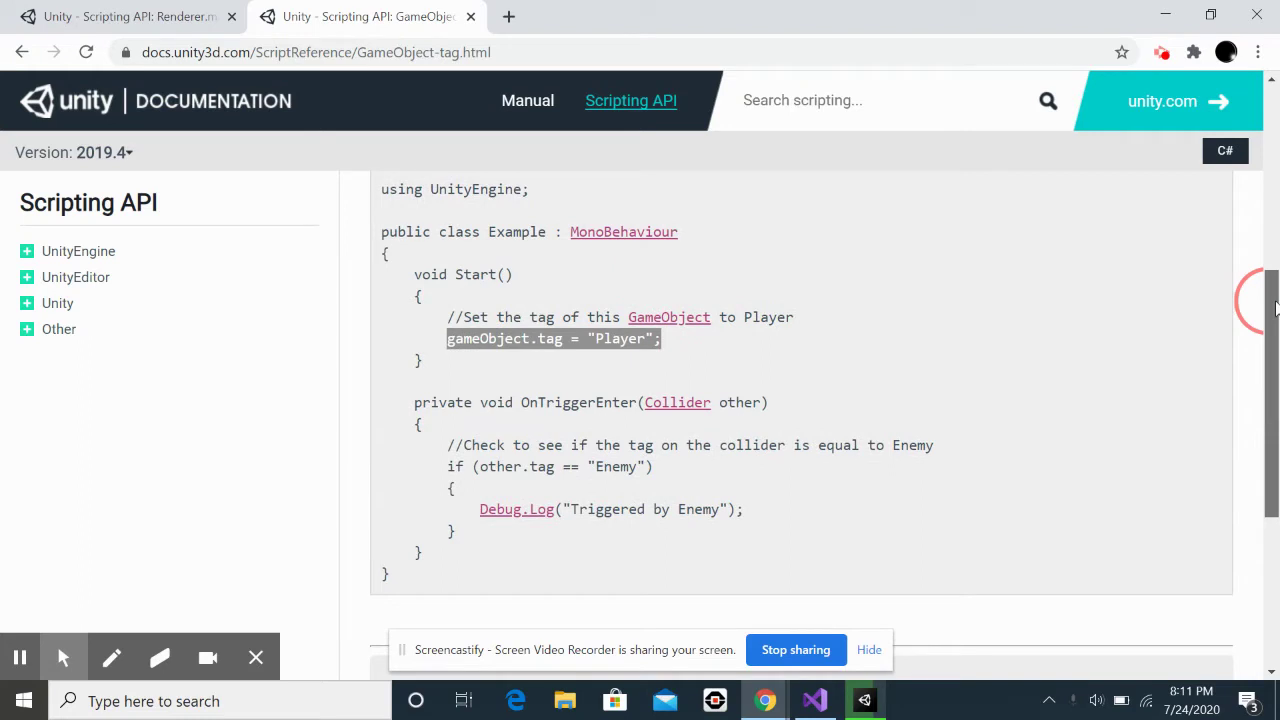
mouse_move(1276, 307)
left_mouse_down()
mouse_move(1264, 287)
mouse_move(1242, 290)
left_mouse_up()
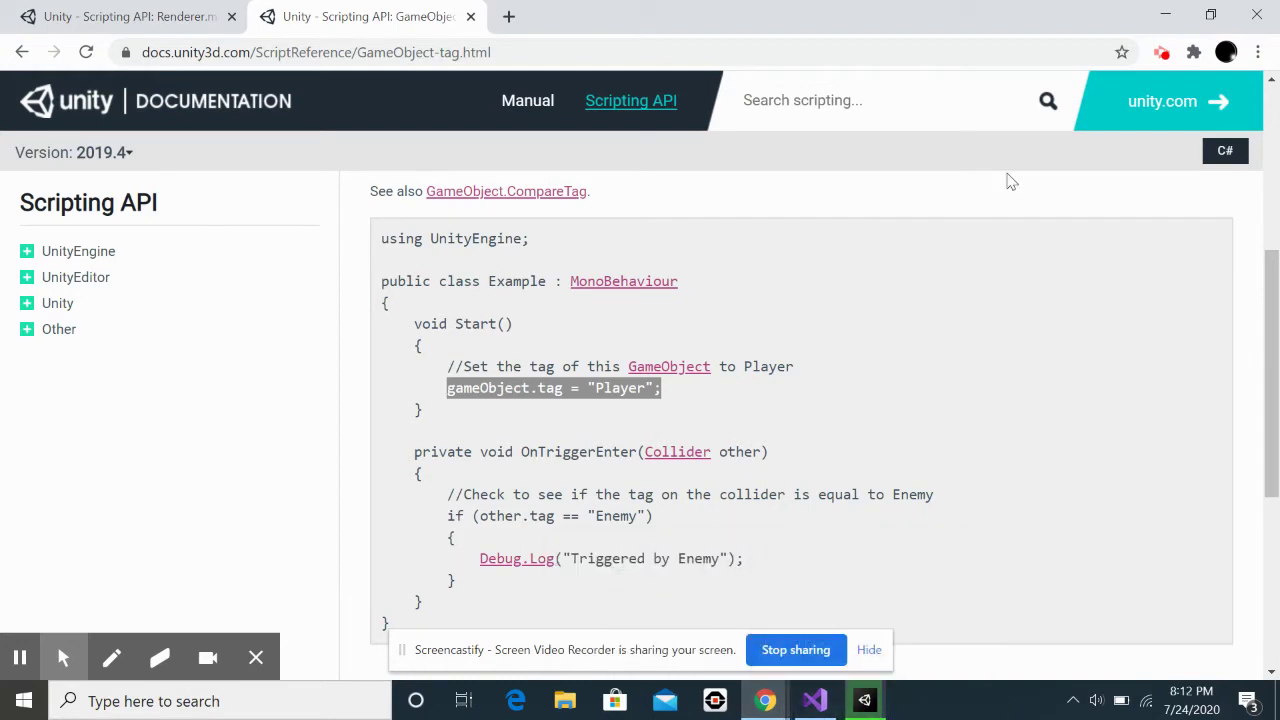
Step: Check the screen recorder's controls, then bring the Unity hallway simulation to the front
left_click(1160, 52)
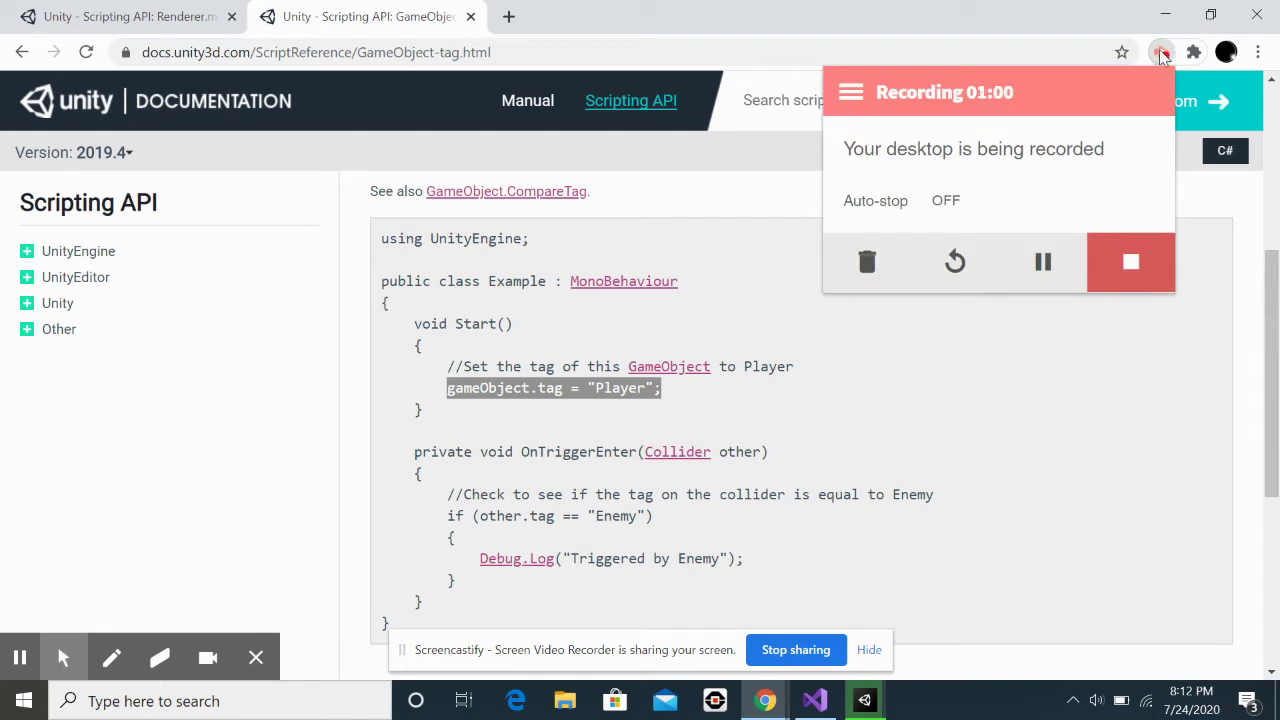
left_click(1163, 55)
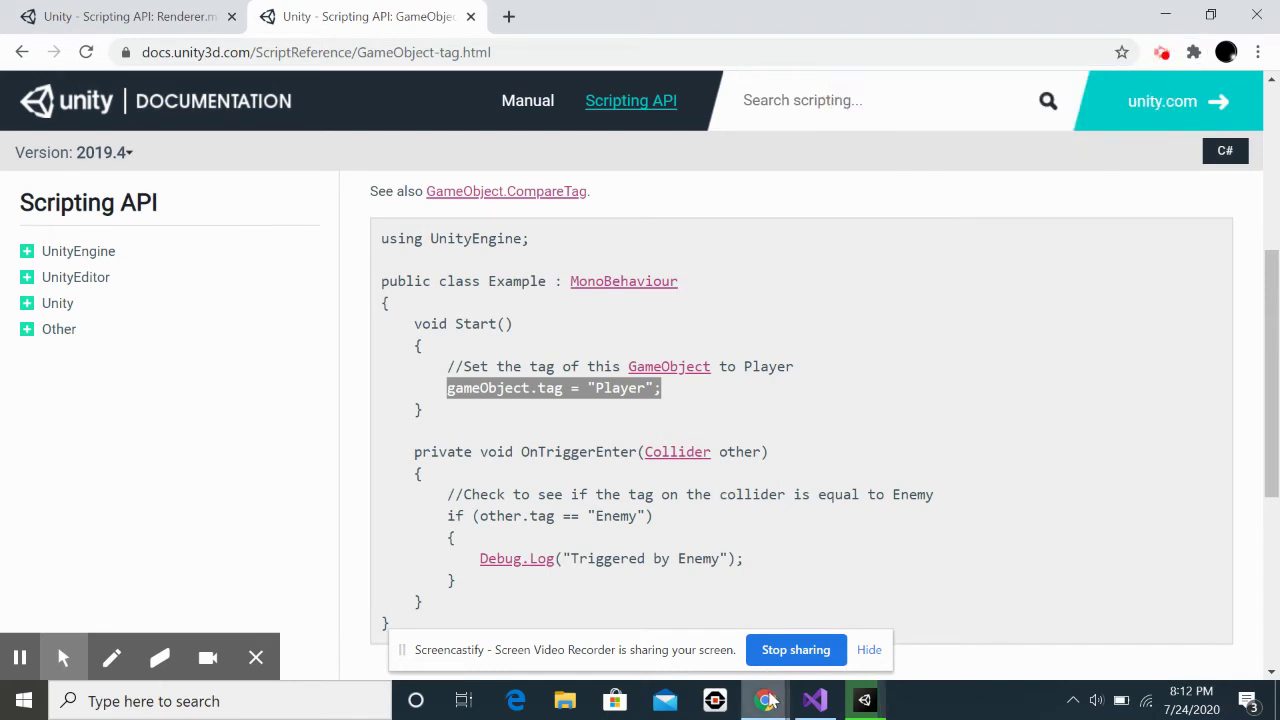
left_click(866, 700)
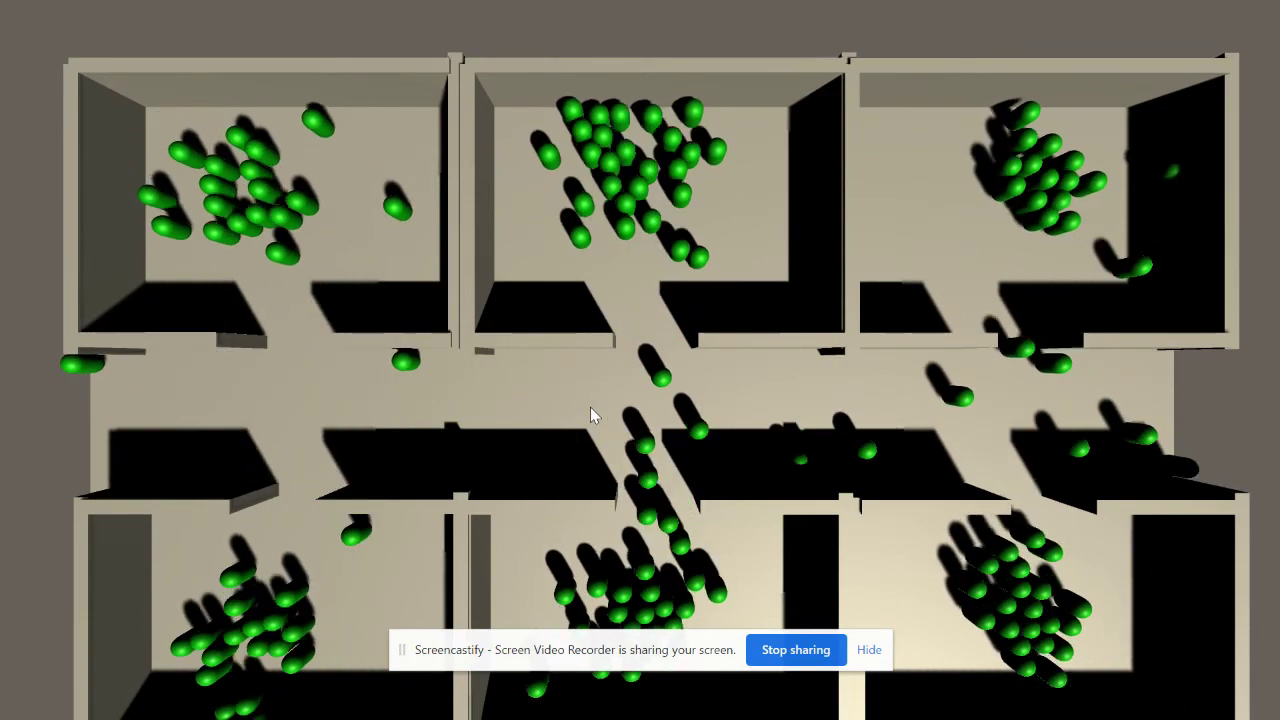
Step: Close the running navmesh simulation window from its taskbar icon
key("super")
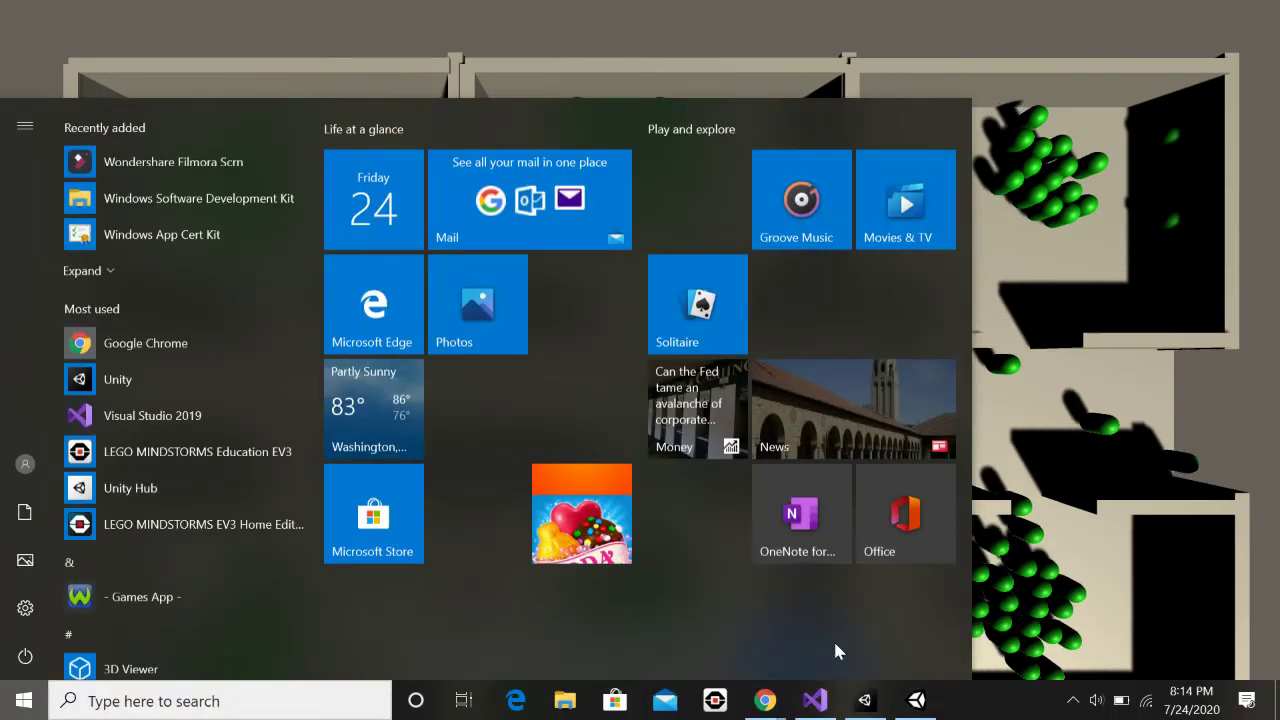
right_click(930, 708)
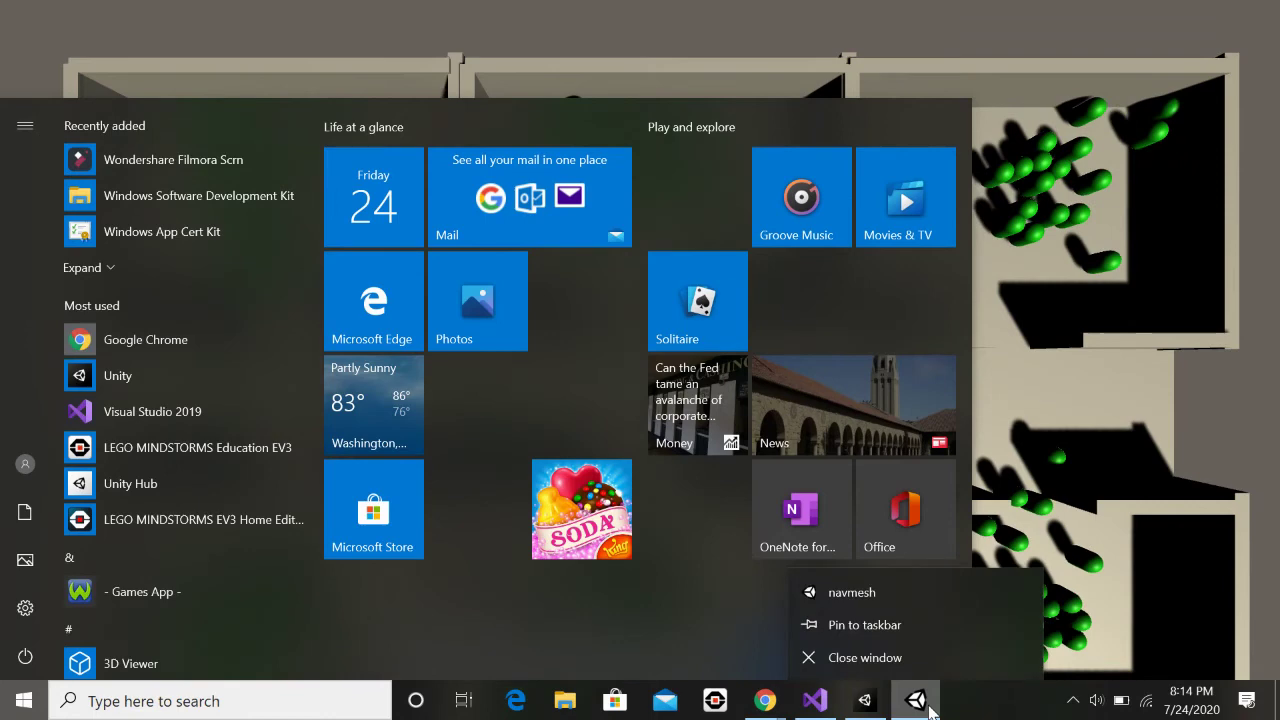
left_click(866, 658)
mouse_move(765, 700)
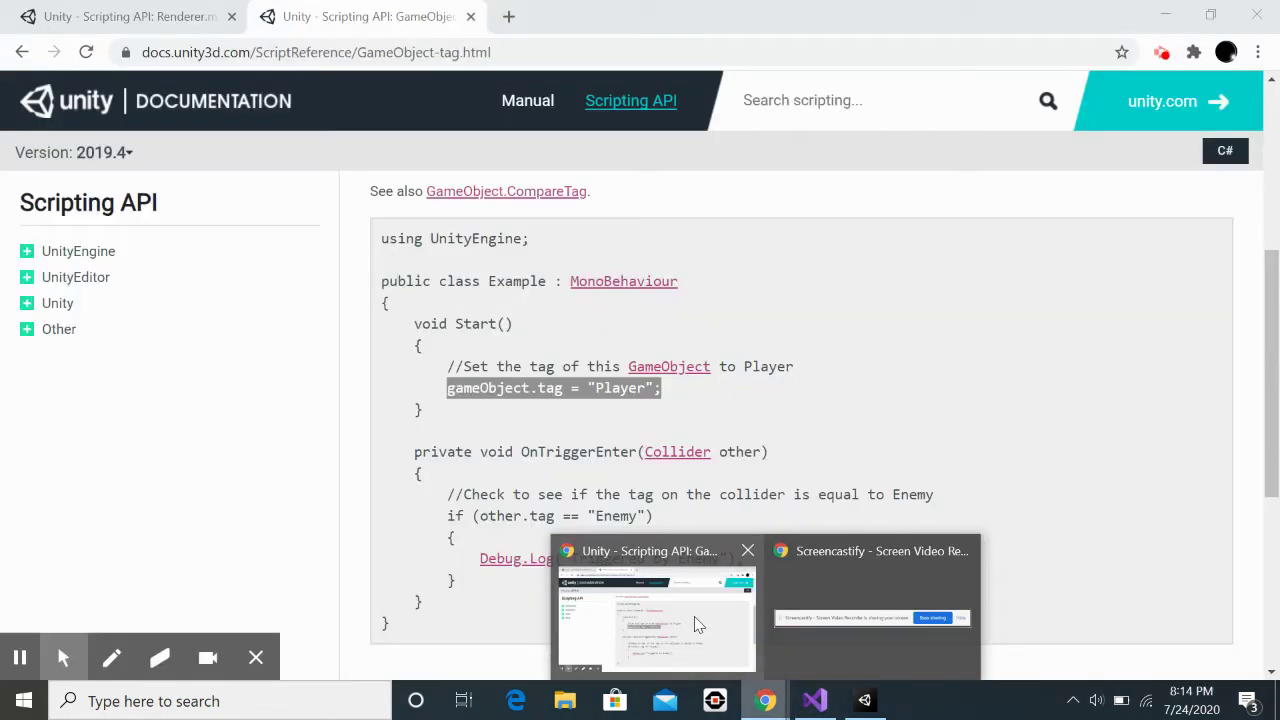
Step: Return to the GameObject.tag reference in Chrome and stop the recording from the recorder controls
left_click(694, 616)
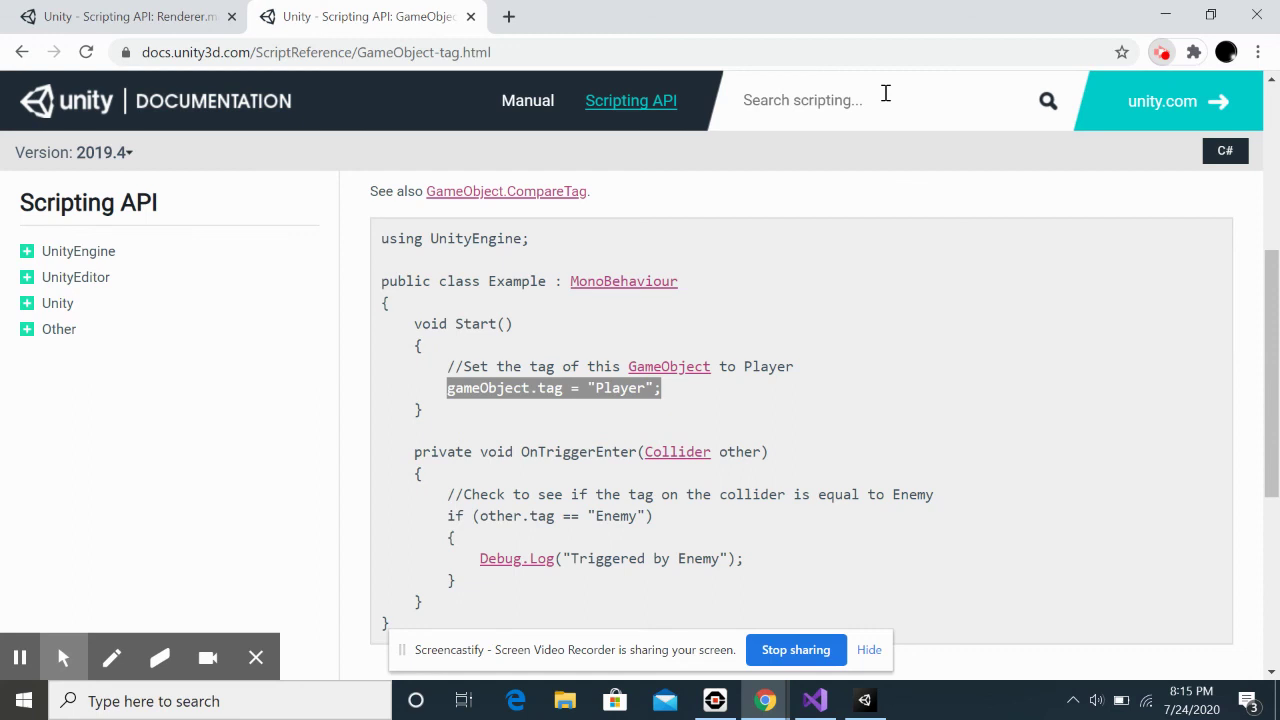
key("alt+shift+s")
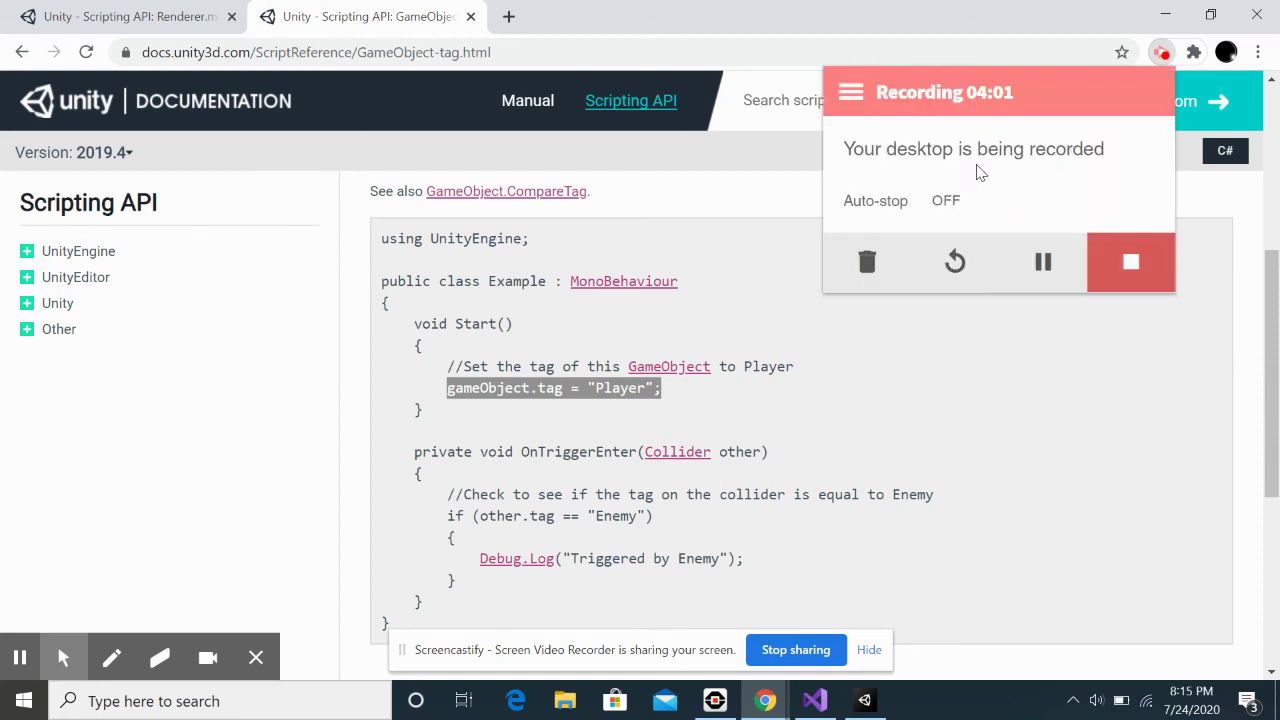
left_click(1122, 245)
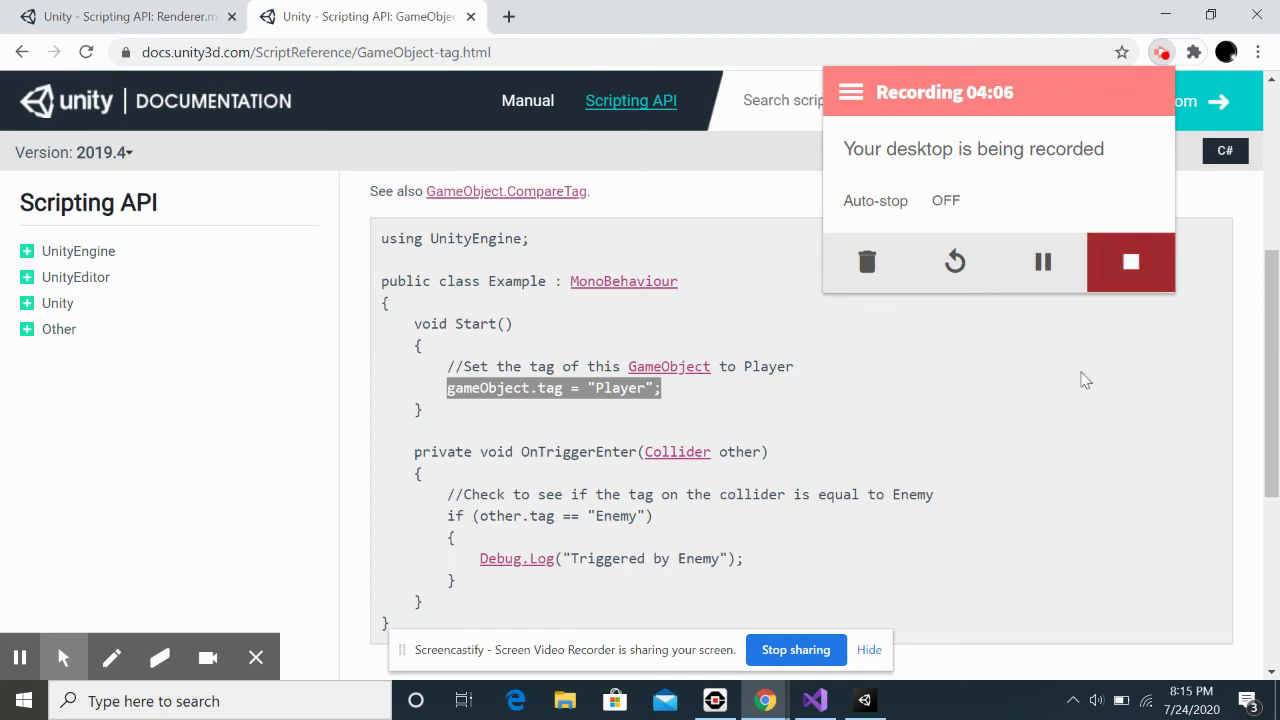